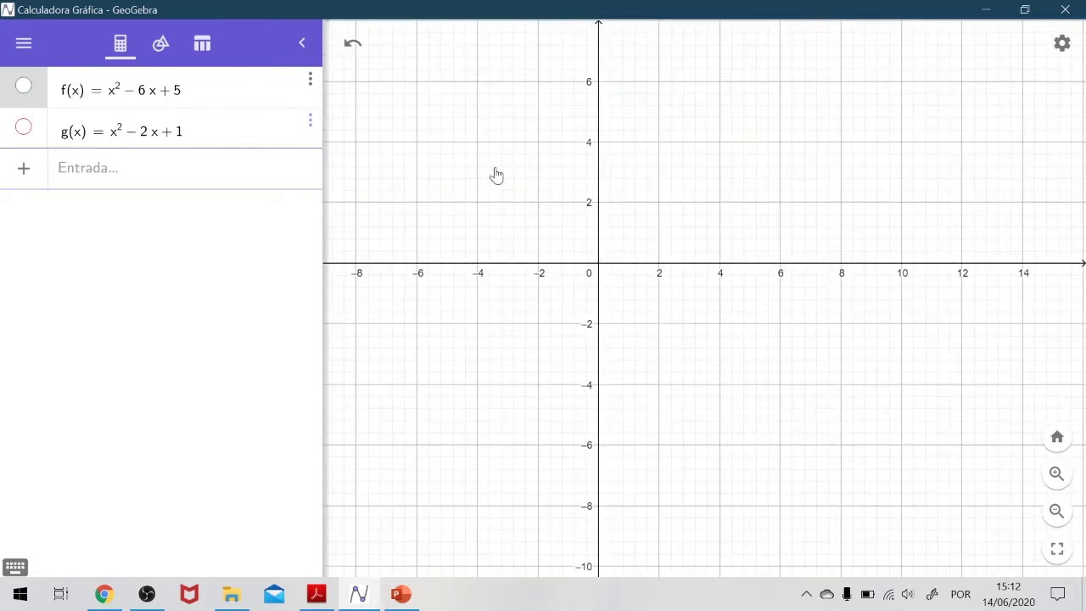
Show the graph of f(x) = x² − 6x + 5 and frame its x-axis crossings and vertex closely.
drag(492, 170, 517, 170)
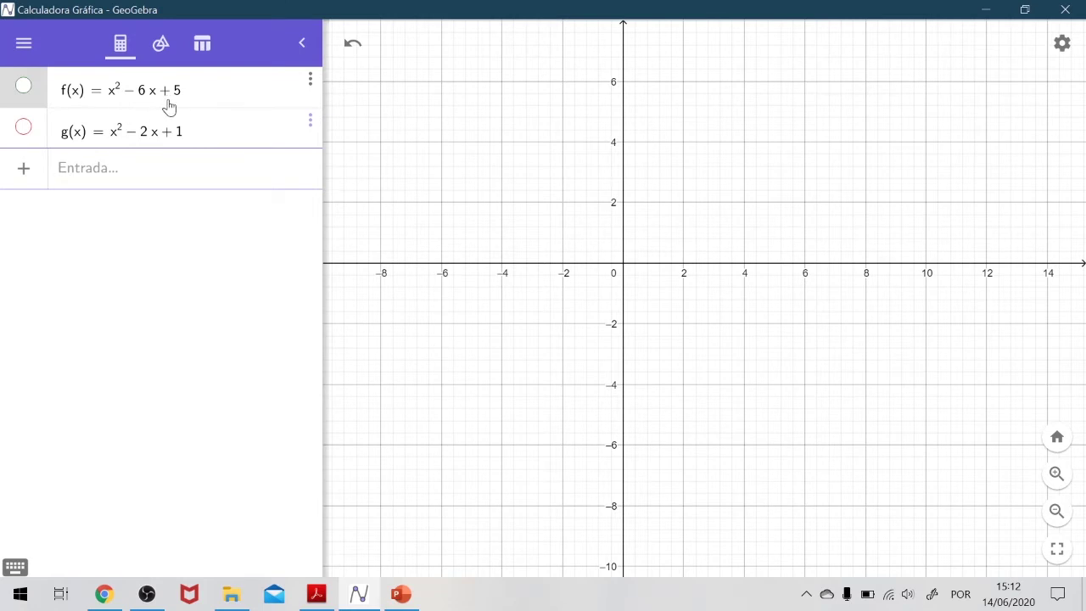
click(24, 84)
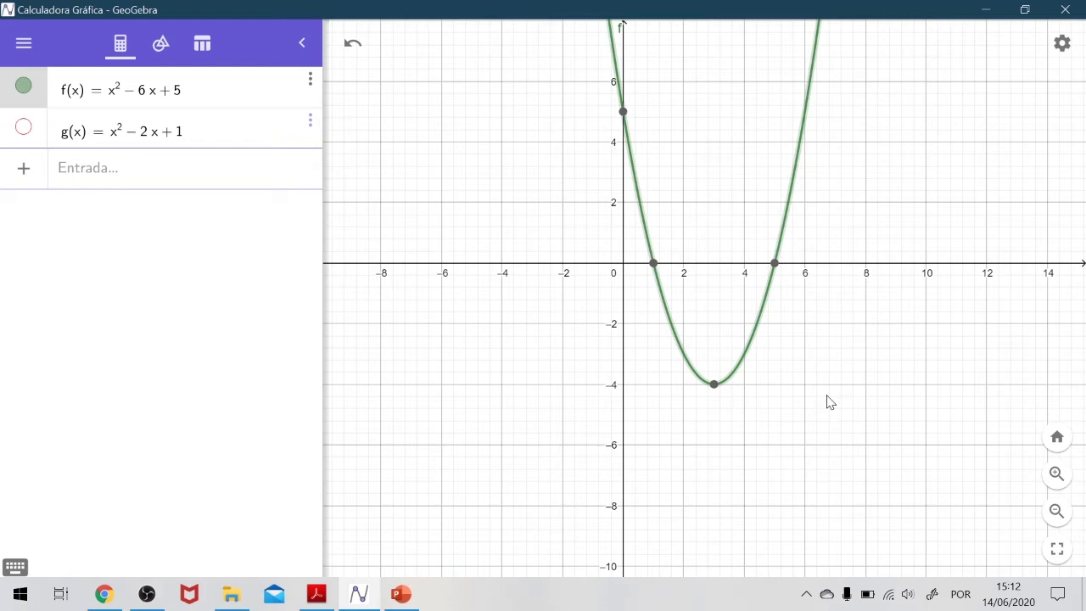
scroll(816, 357, up, 6)
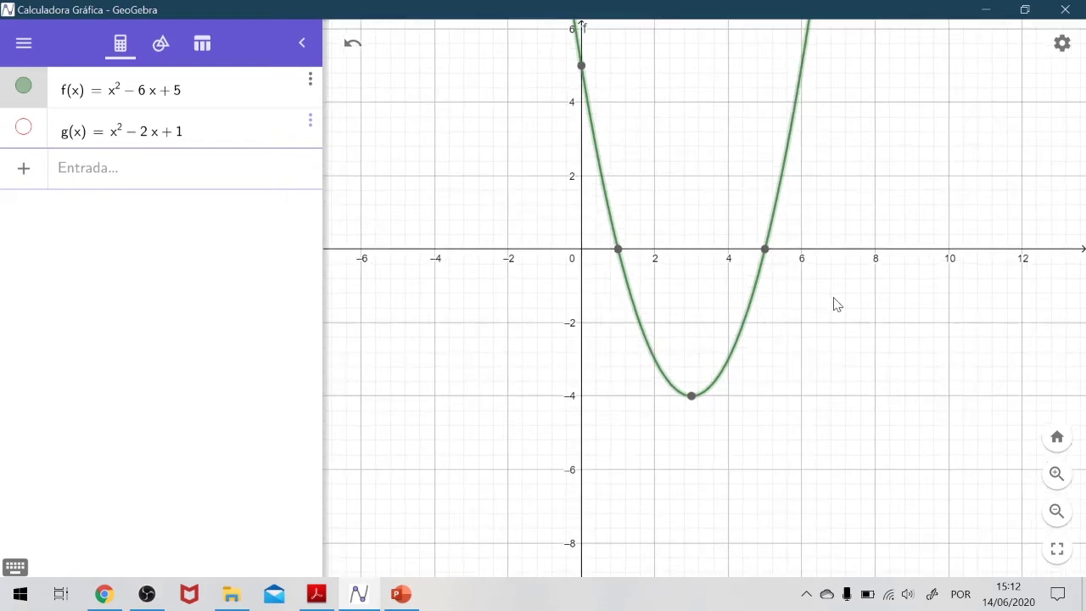
scroll(693, 318, up, 4)
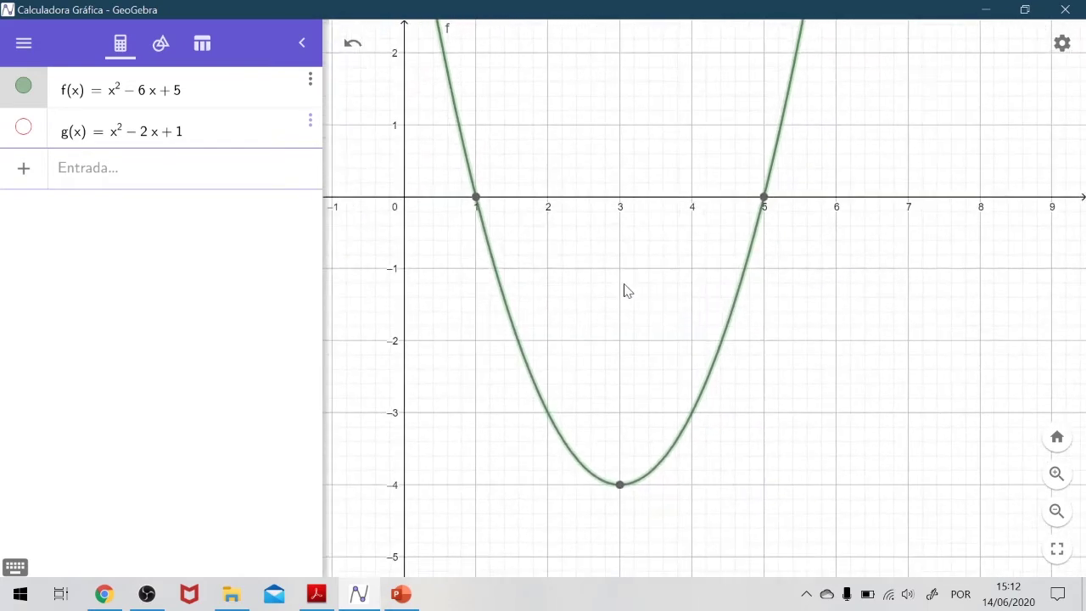
drag(609, 290, 667, 267)
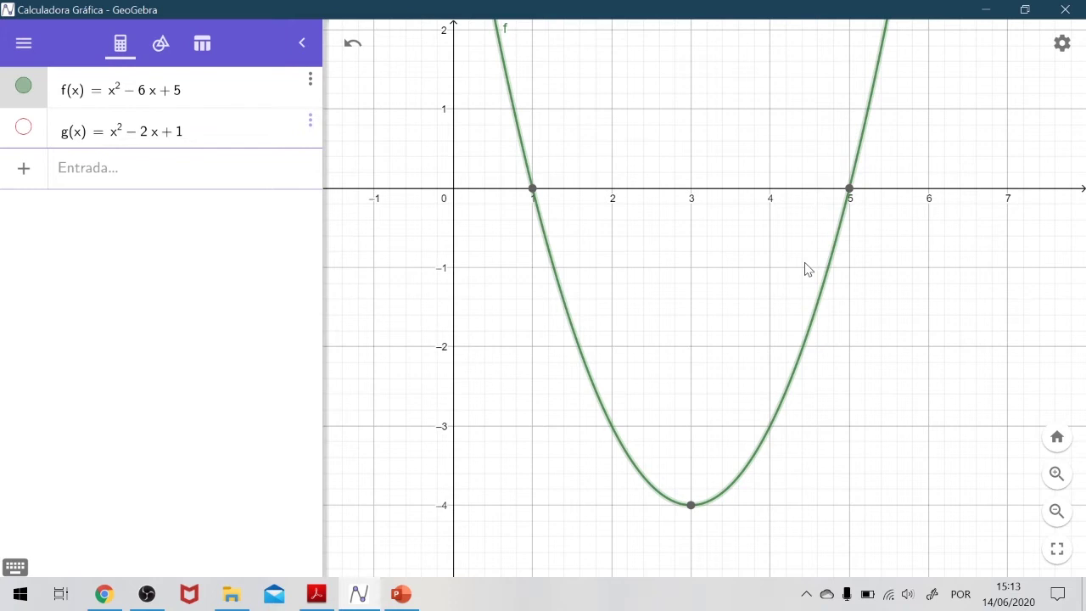
Hide f(x) and show g(x) = x² − 2x + 1 instead, framed around the point where it touches the x-axis.
click(23, 87)
click(24, 127)
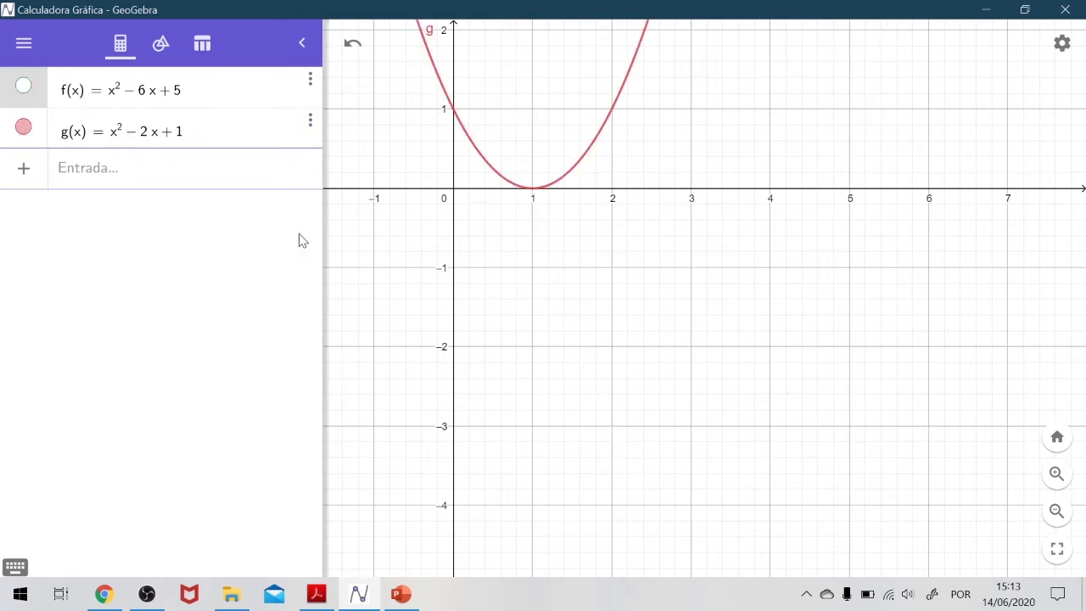
drag(518, 274, 682, 478)
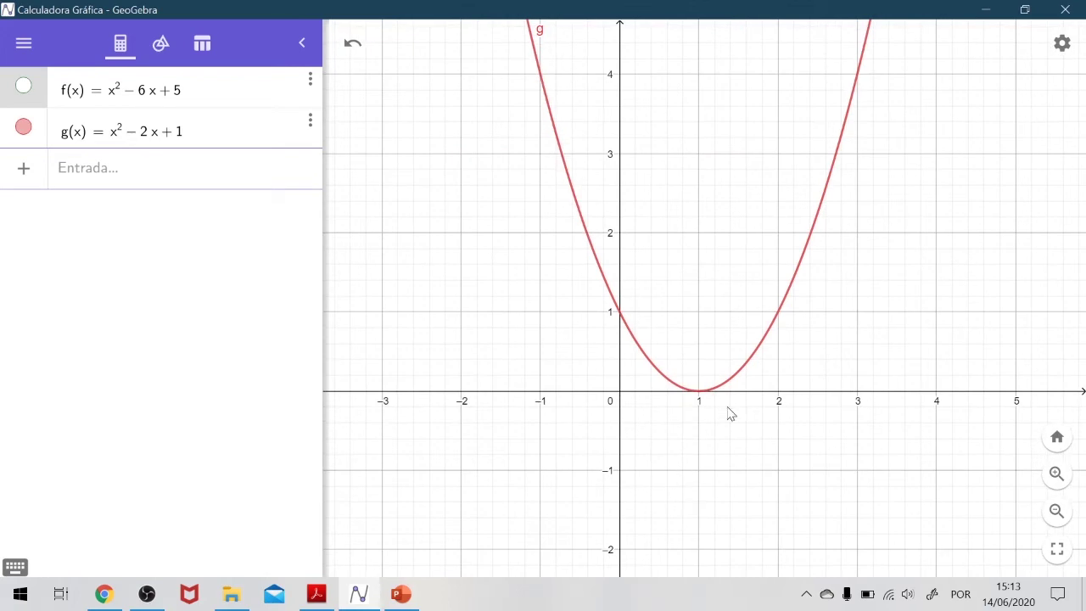
scroll(730, 413, up, 2)
scroll(730, 413, up, 3)
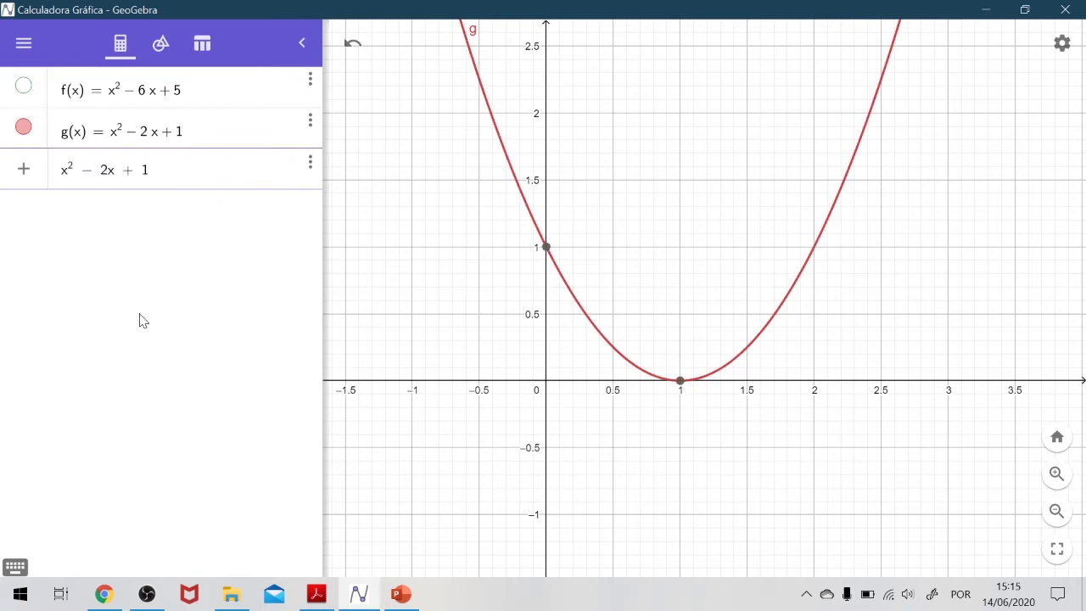
Clear the uncommitted expression x² − 2x + 1 from the empty input row below g(x).
key(Delete)
key(Delete)
key(Delete)
key(Delete)
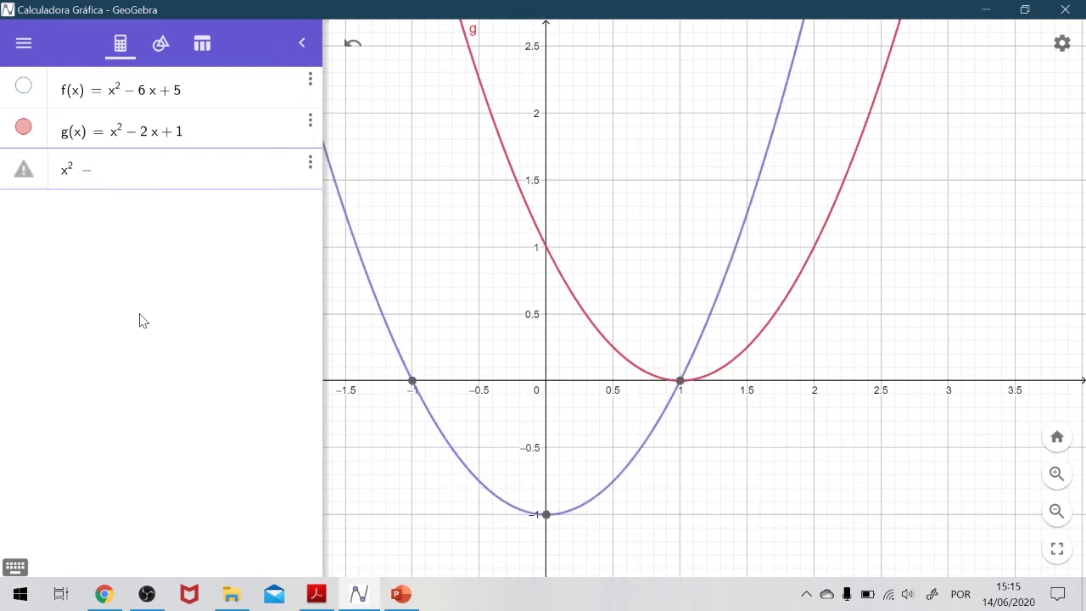
key(BackSpace)
key(BackSpace)
key(BackSpace)
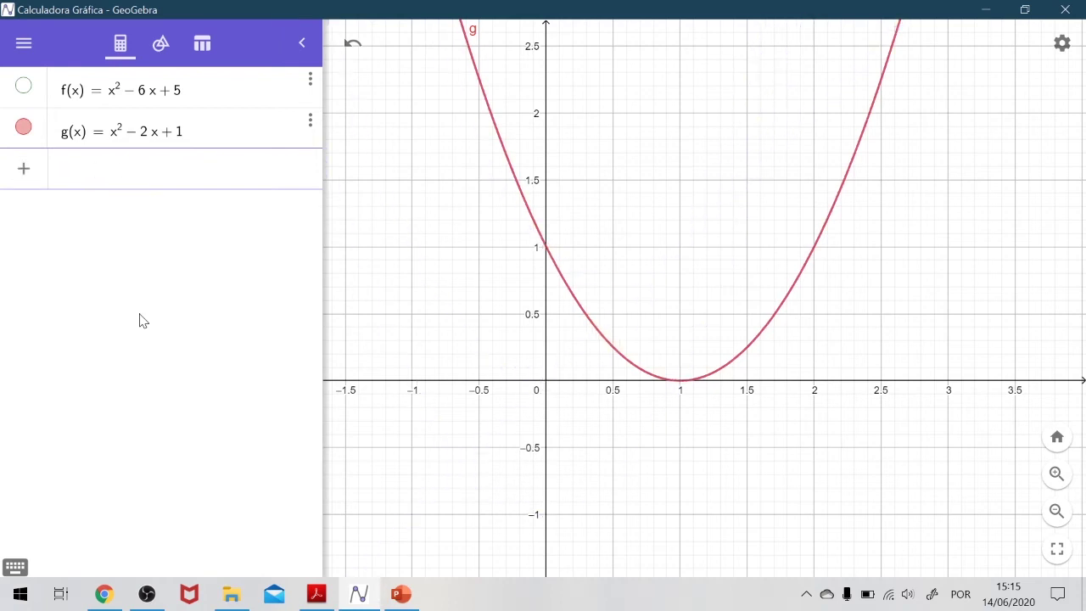
Add the quadratic function x² − 5x − 50 as a new entry.
text(x)
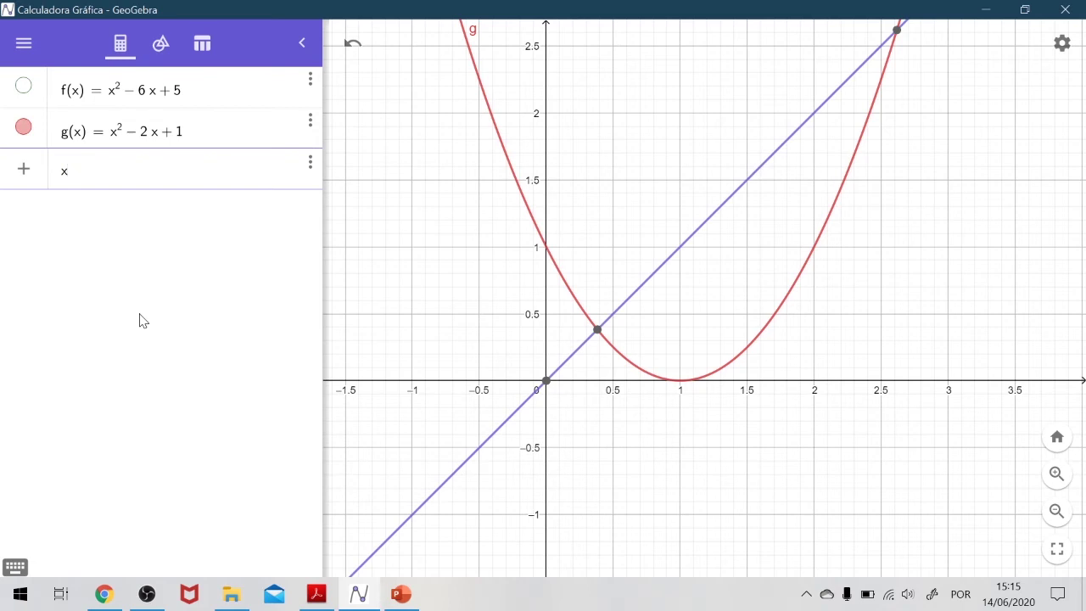
text(^2)
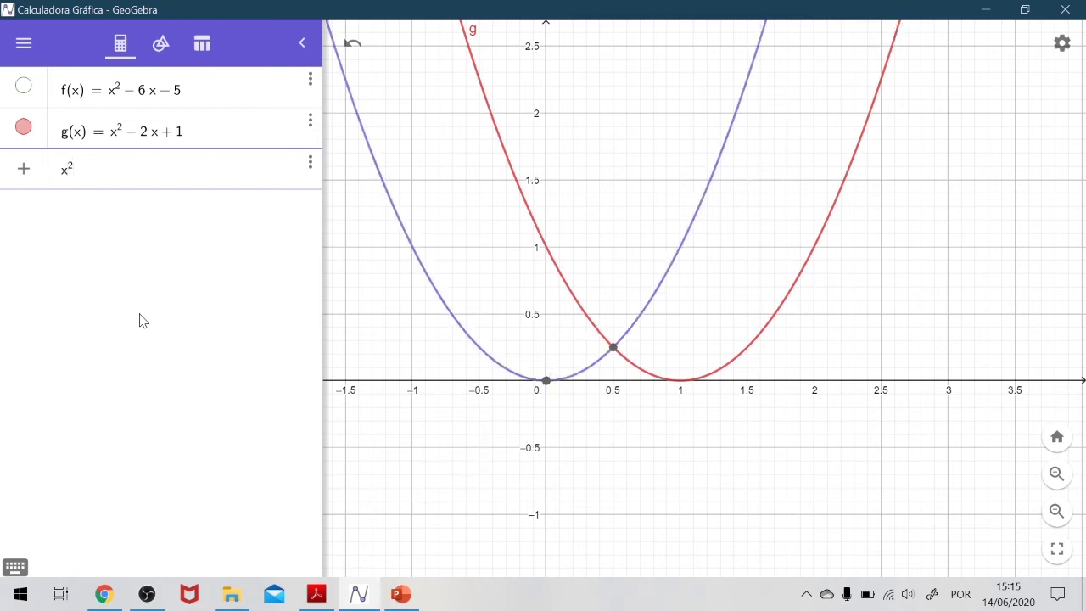
text(-)
text(5x)
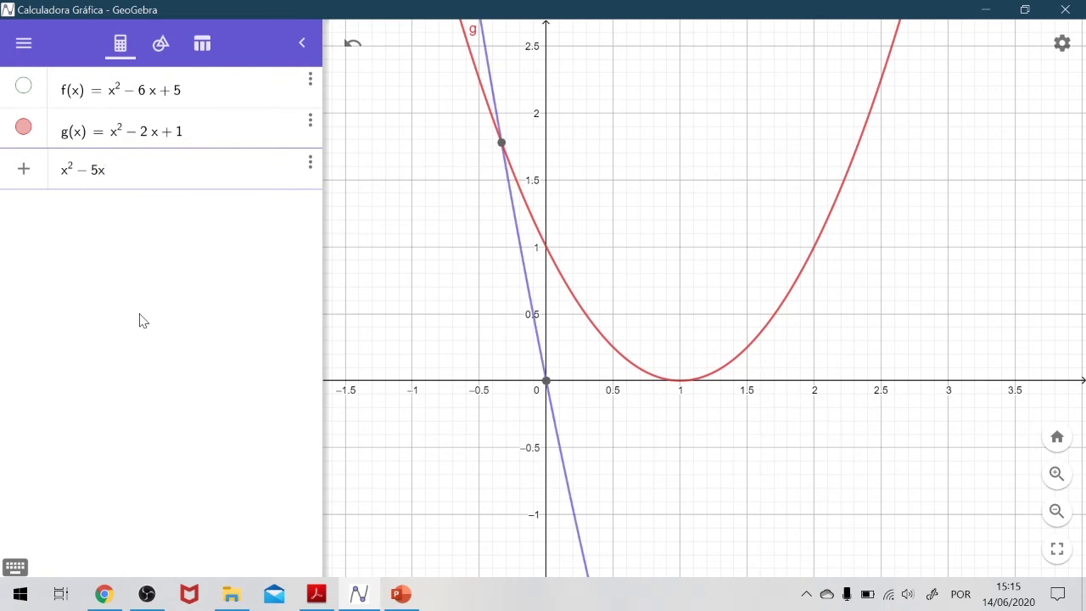
text(-50)
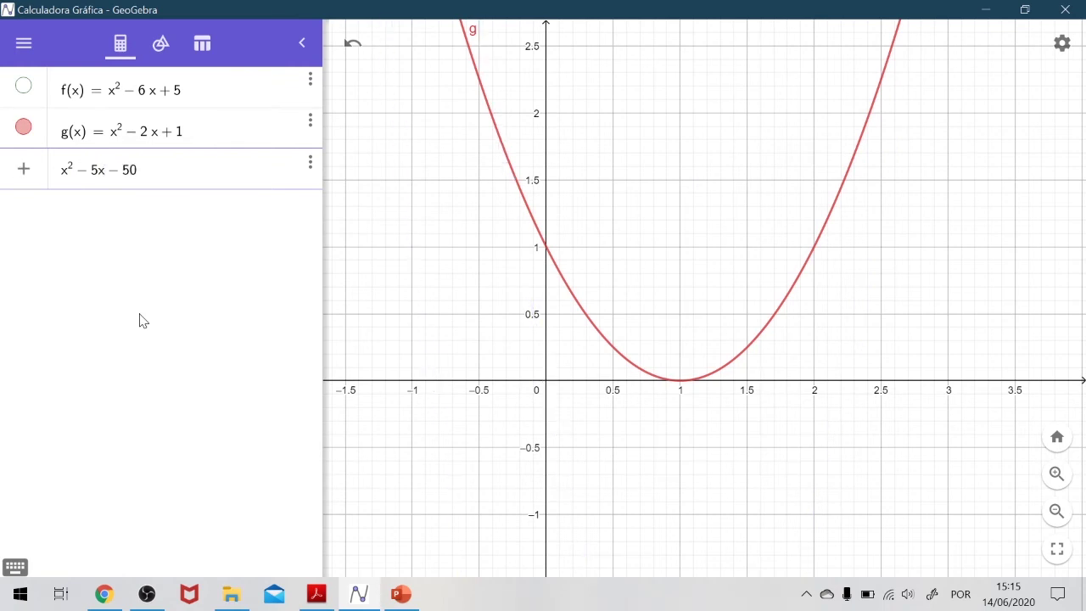
key(Return)
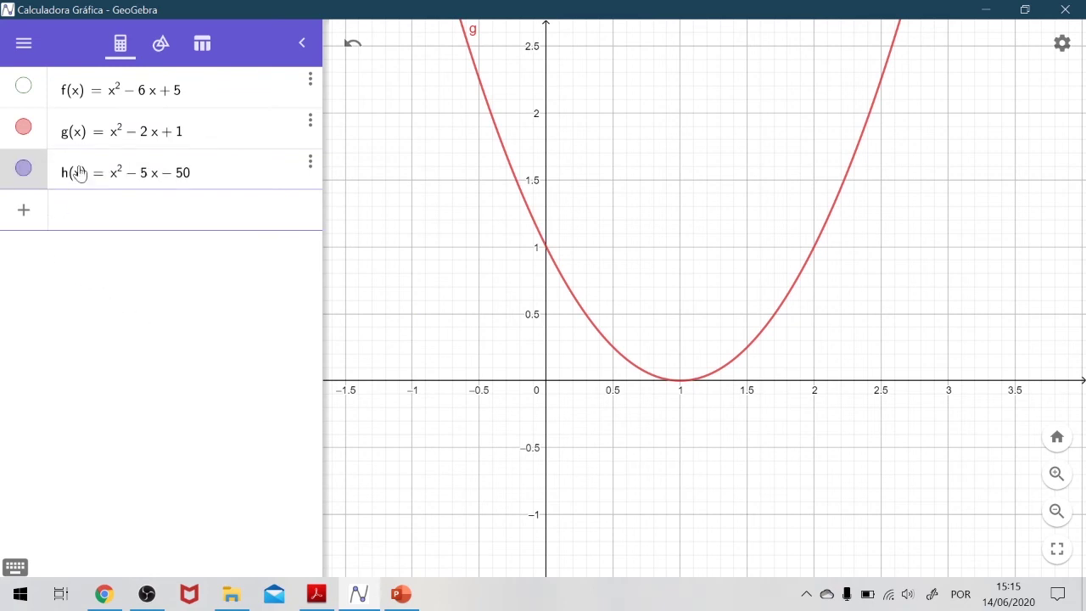
Hide g(x) so only h(x) = x² − 5x − 50 is plotted, with its whole parabola in view.
click(25, 127)
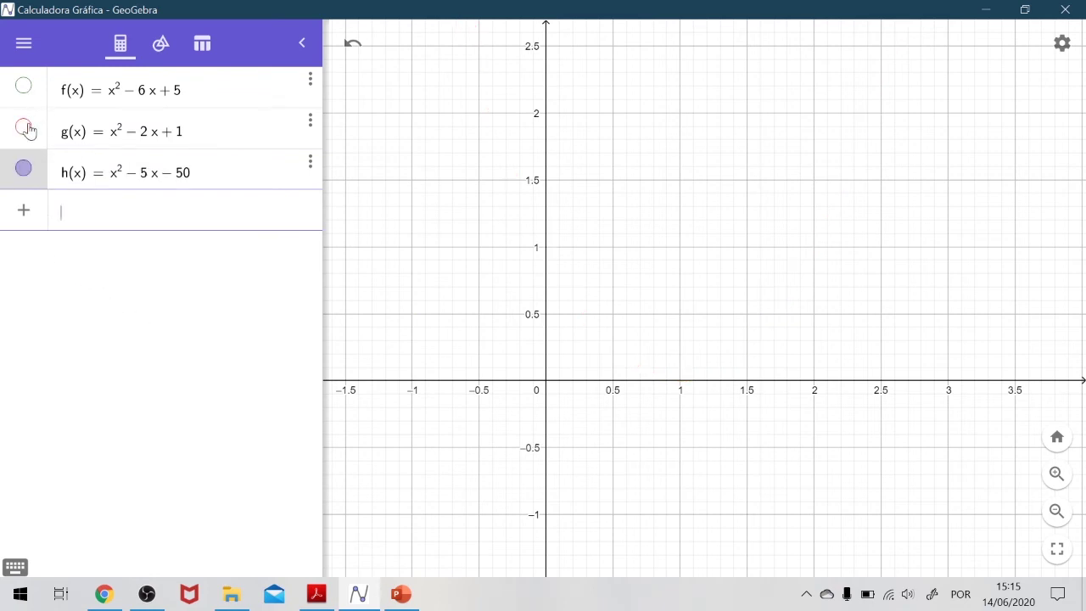
click(24, 167)
click(24, 168)
scroll(579, 204, down, 3)
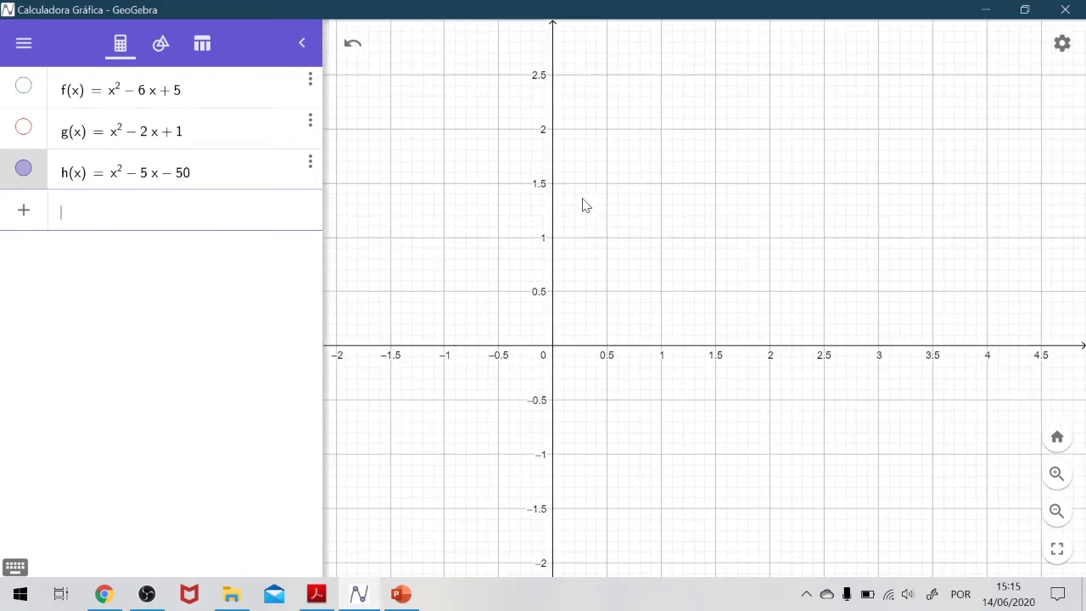
scroll(478, 212, down, 15)
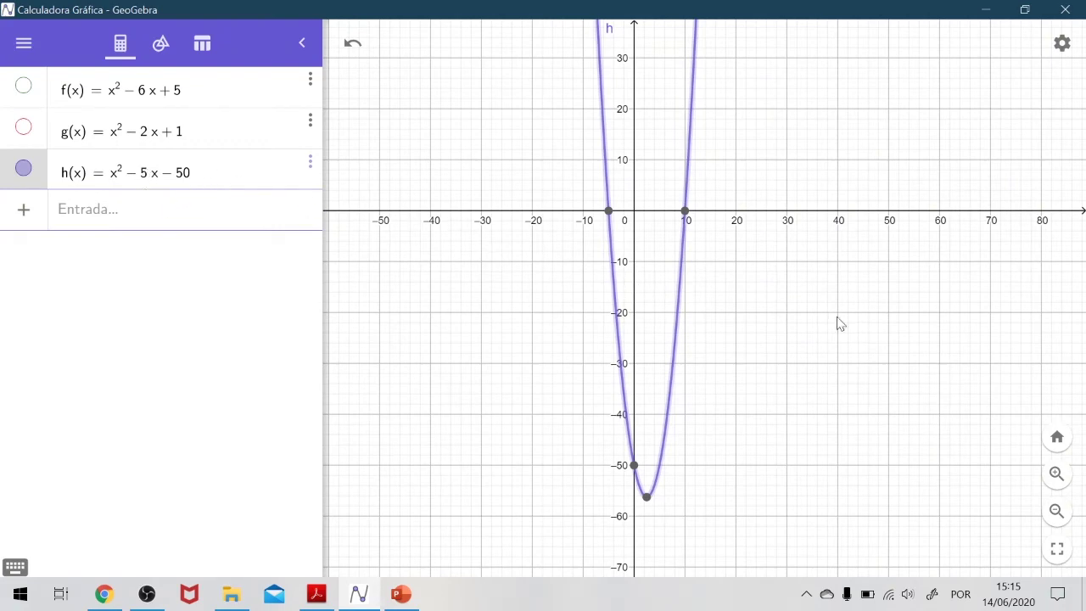
Examine where the parabola of h(x) crosses the x-axis.
scroll(677, 227, down, 3)
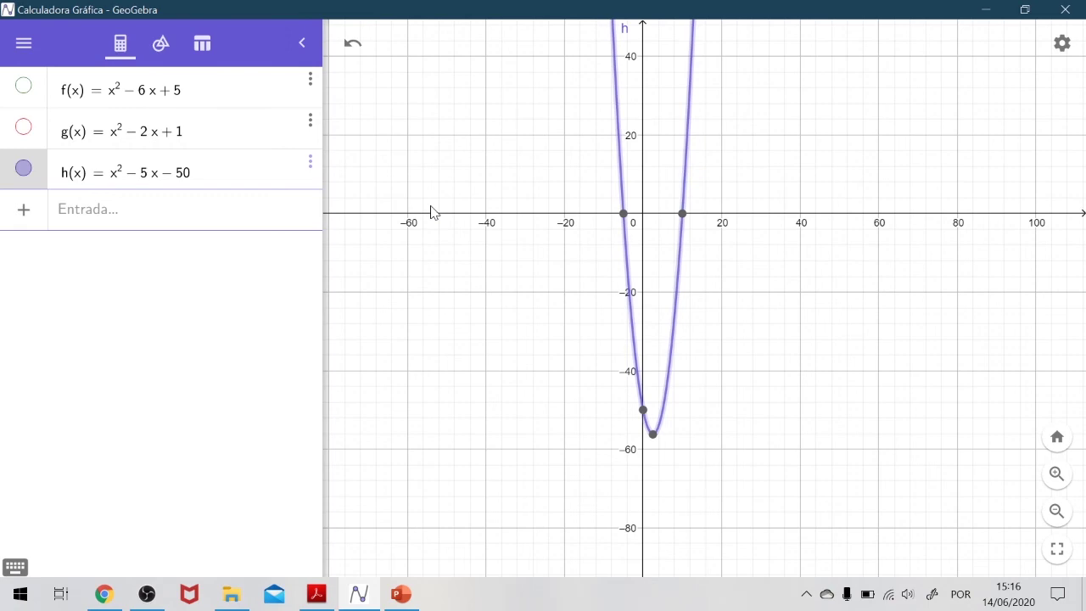
scroll(720, 231, up, 3)
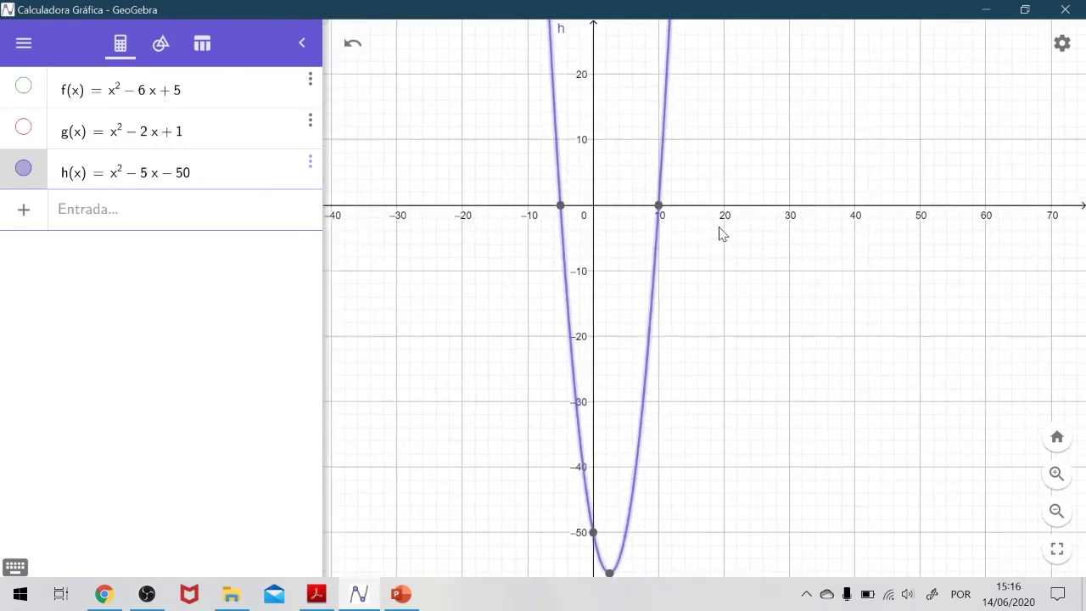
scroll(720, 234, up, 2)
drag(424, 263, 514, 293)
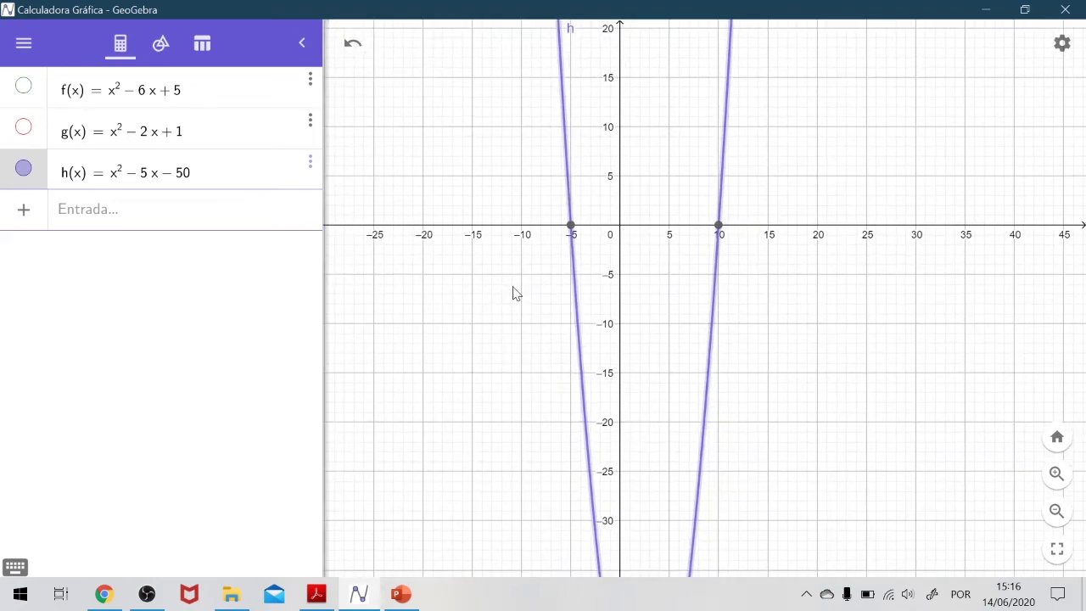
scroll(637, 255, up, 4)
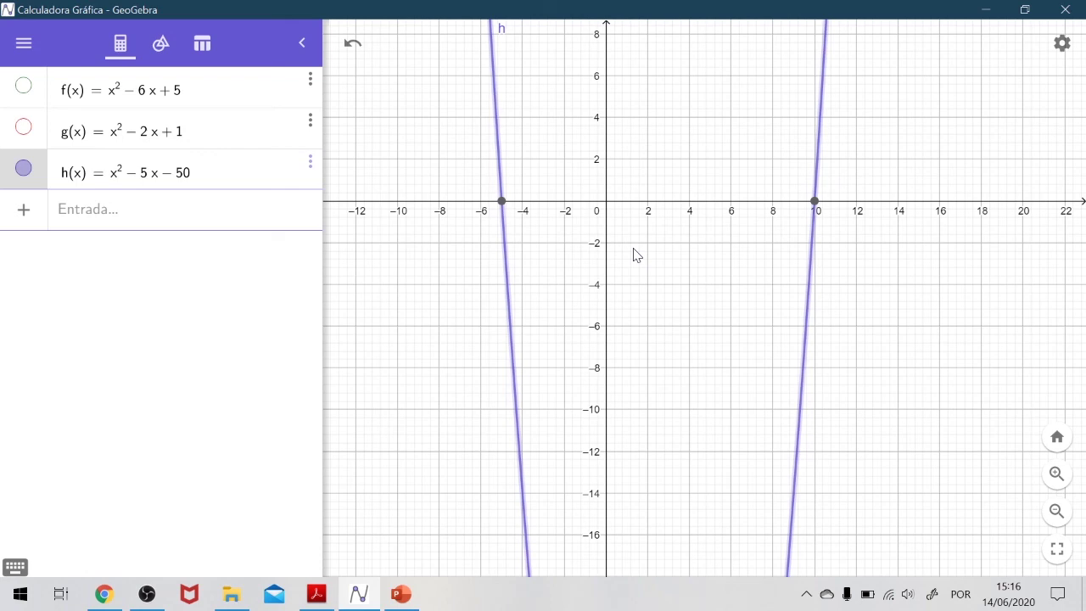
scroll(602, 247, down, 5)
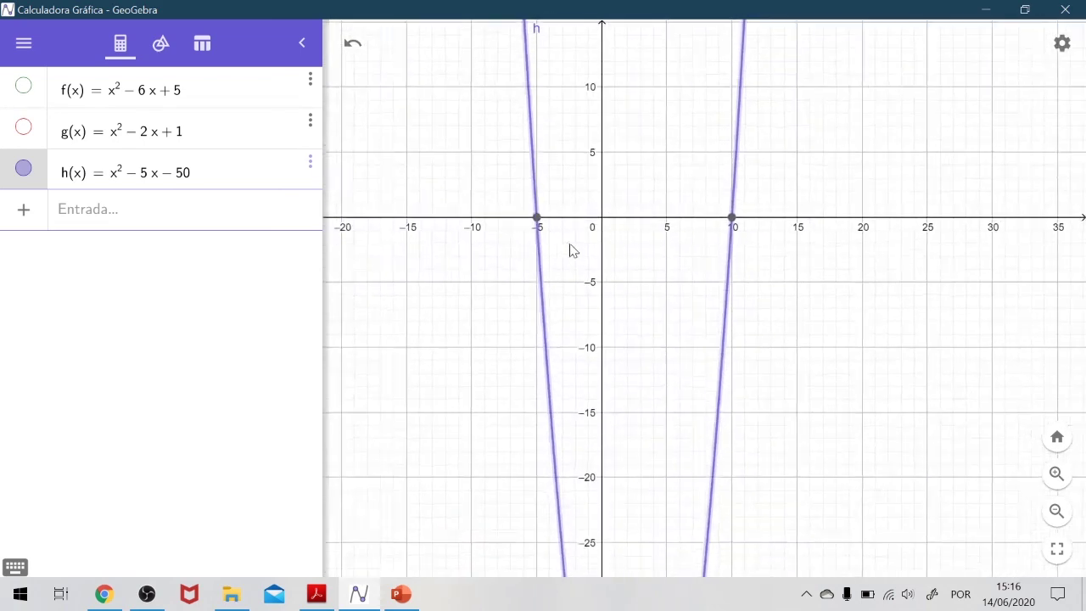
scroll(557, 244, down, 2)
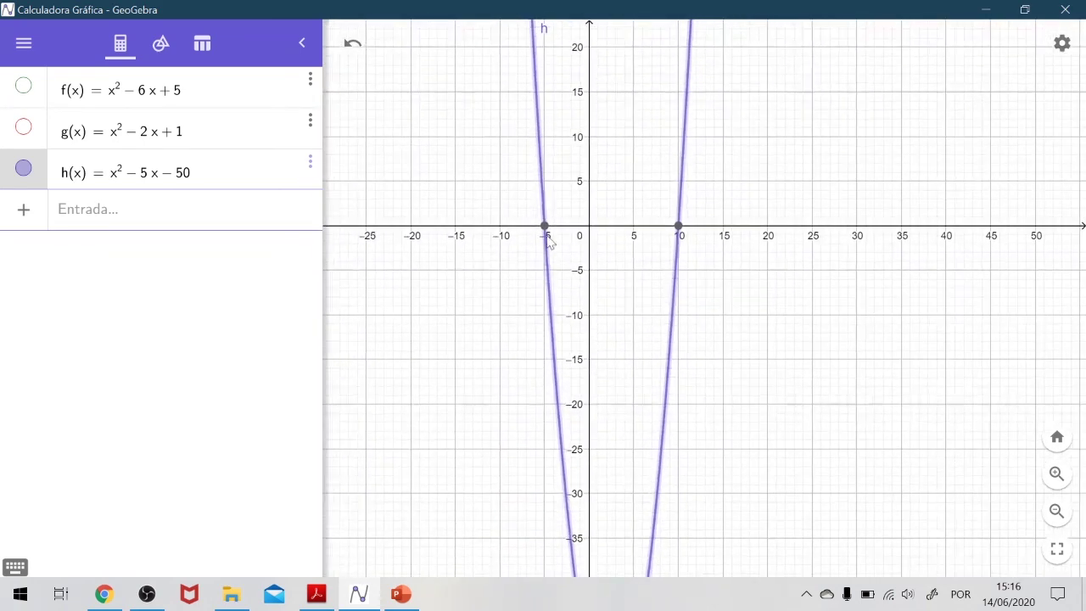
Show f(x) and g(x) together with h(x), fit all three parabolas in view, and leave none selected.
click(23, 127)
click(23, 87)
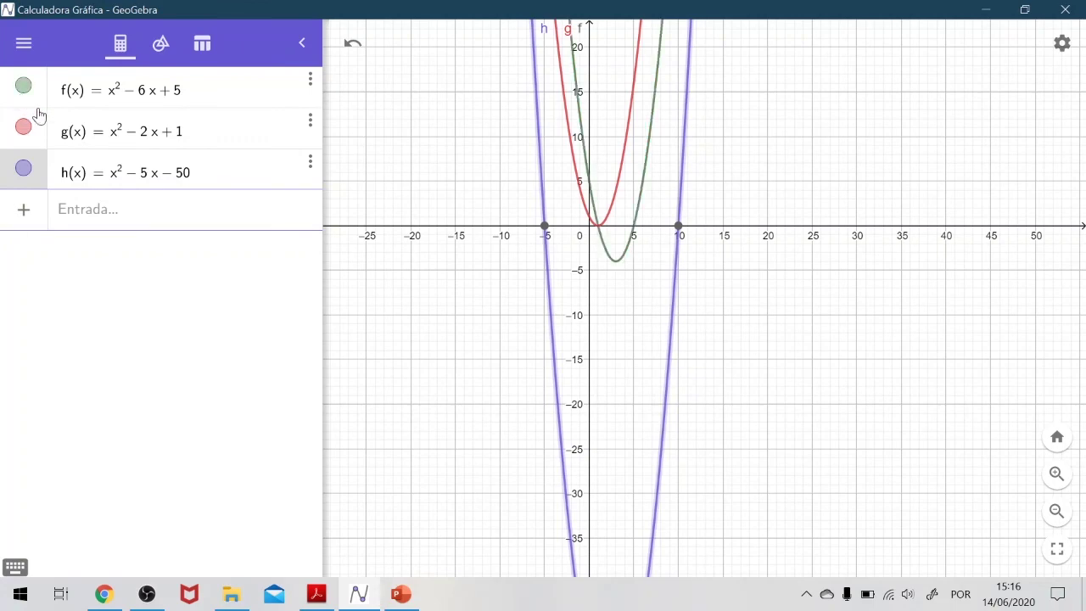
scroll(581, 238, down, 4)
click(584, 241)
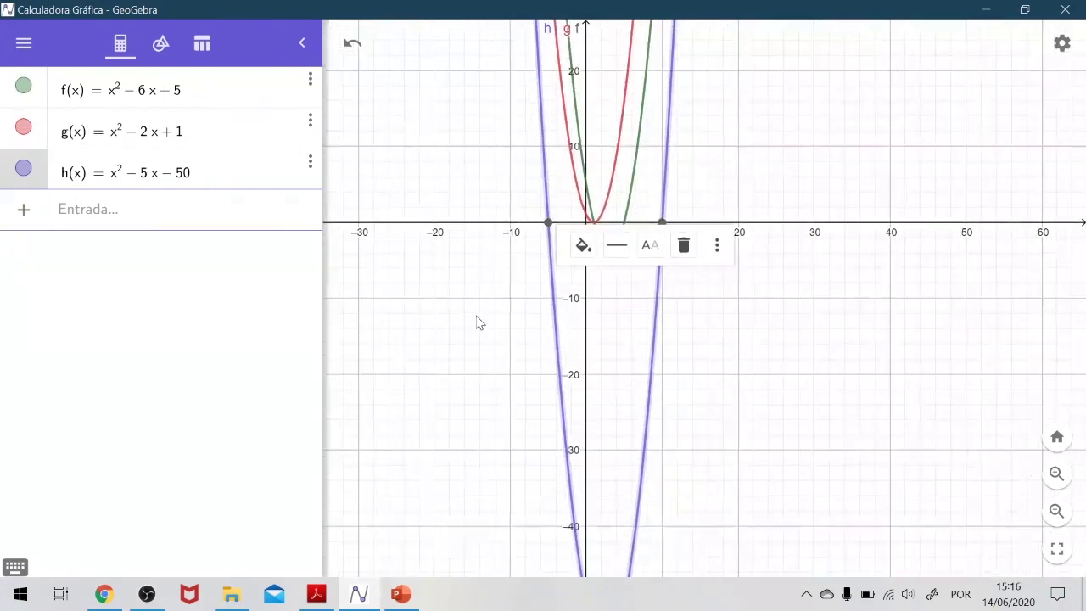
scroll(477, 320, down, 3)
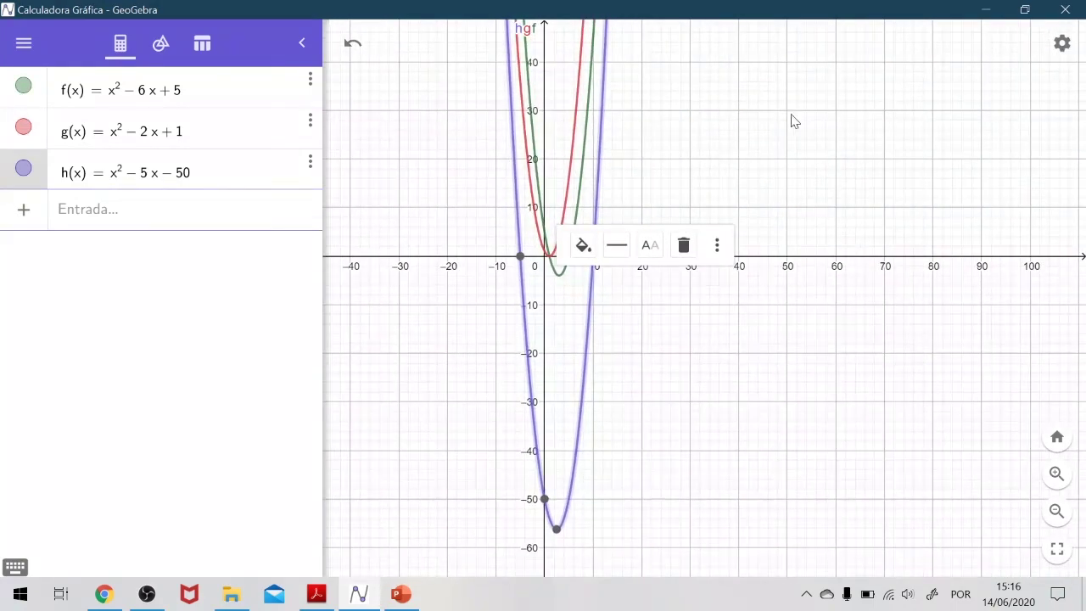
click(923, 346)
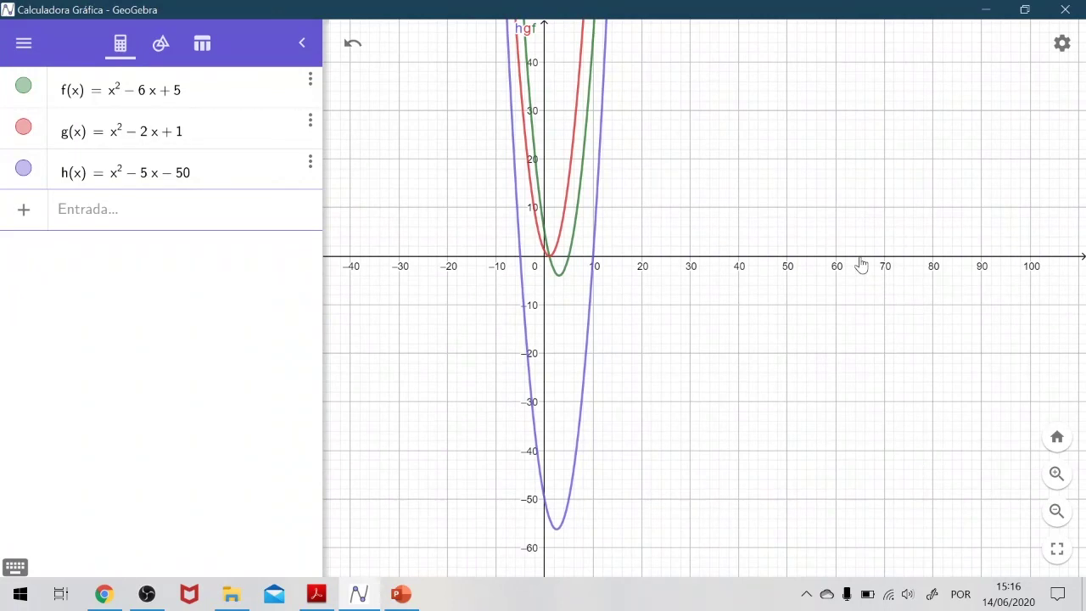